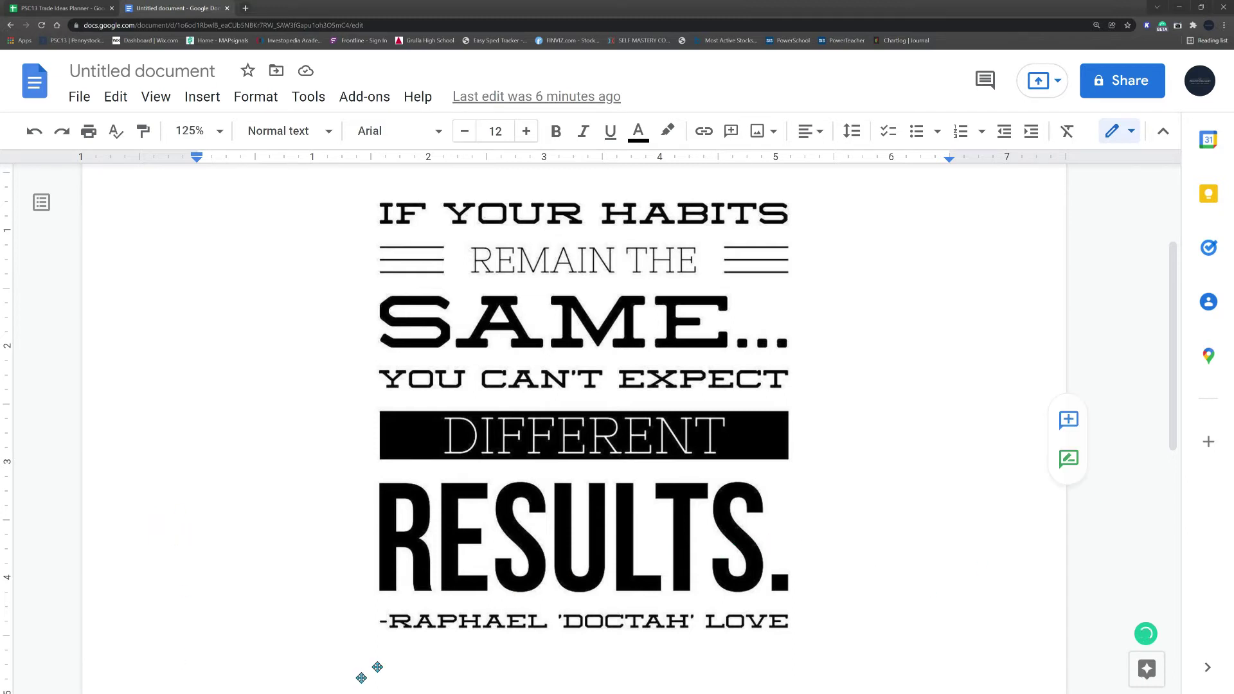
# Switch to the PSC13 Trade Ideas Planner spreadsheet and select the ONCS ticker cell on the Stocks sheet.
pyautogui.click(58, 9)
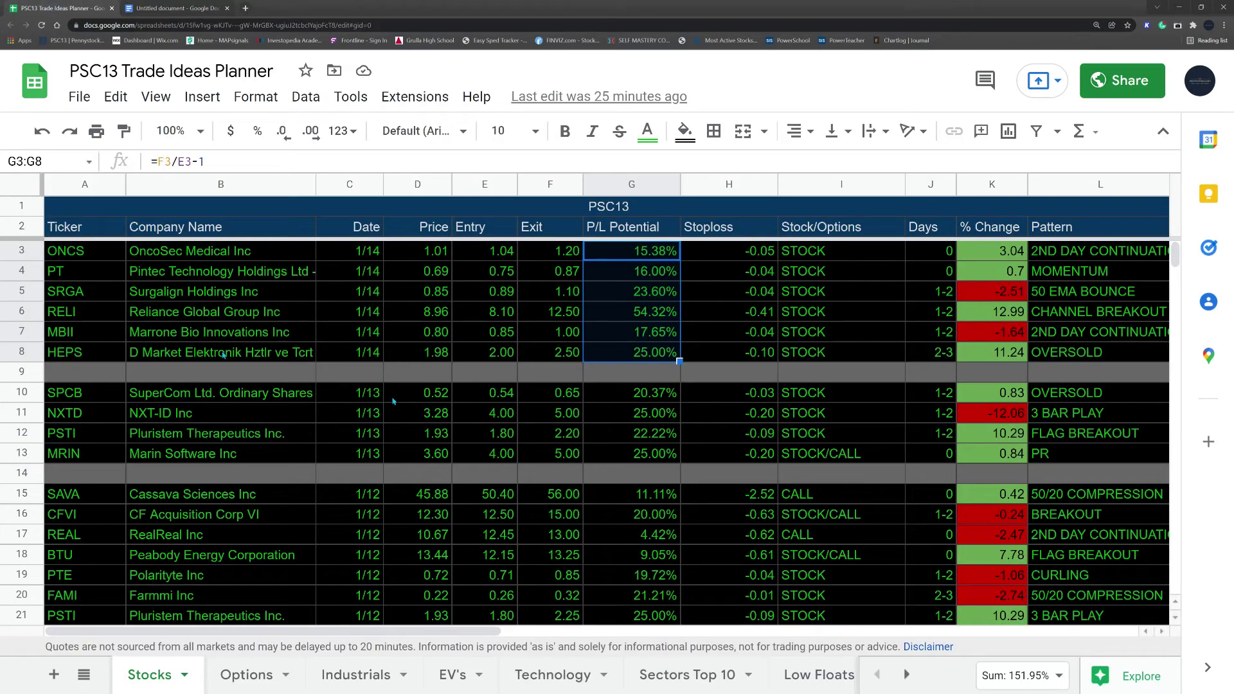
pyautogui.click(525, 331)
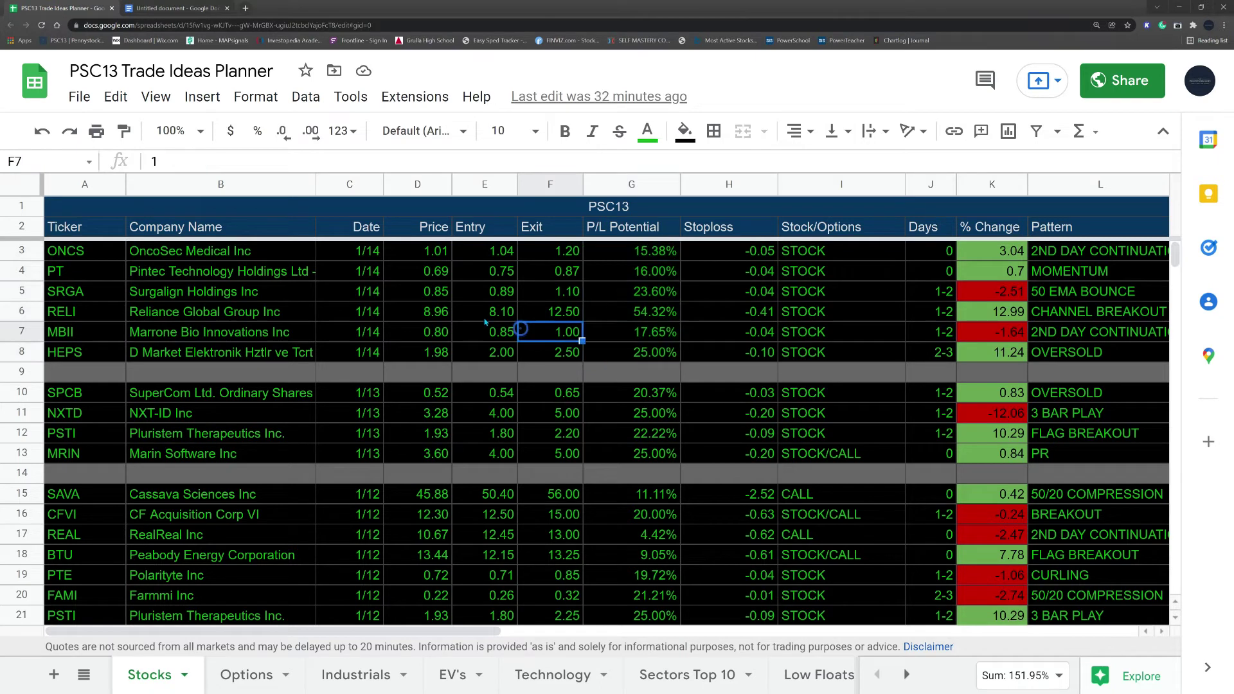
pyautogui.click(111, 256)
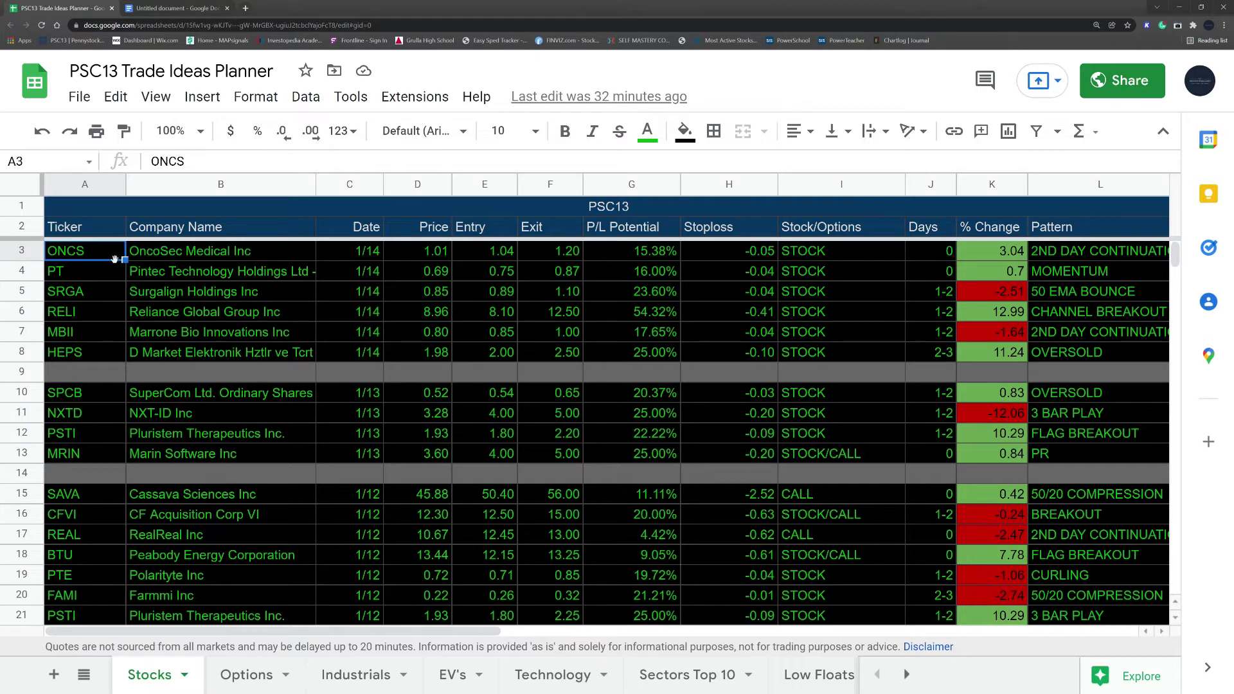
# Set the text colour of cells A3:F8 to black so the ticker, company, date and price details blend into the background.
pyautogui.moveTo(91, 256); pyautogui.dragTo(569, 364)
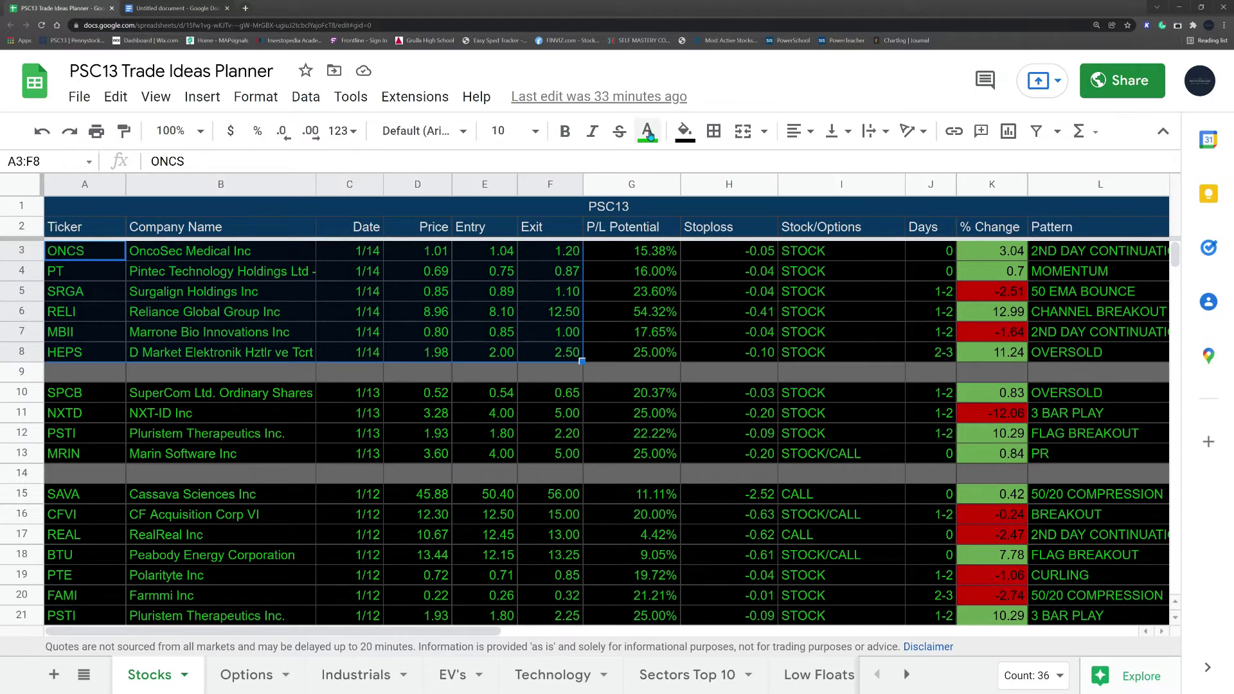
pyautogui.click(647, 130)
pyautogui.click(655, 191)
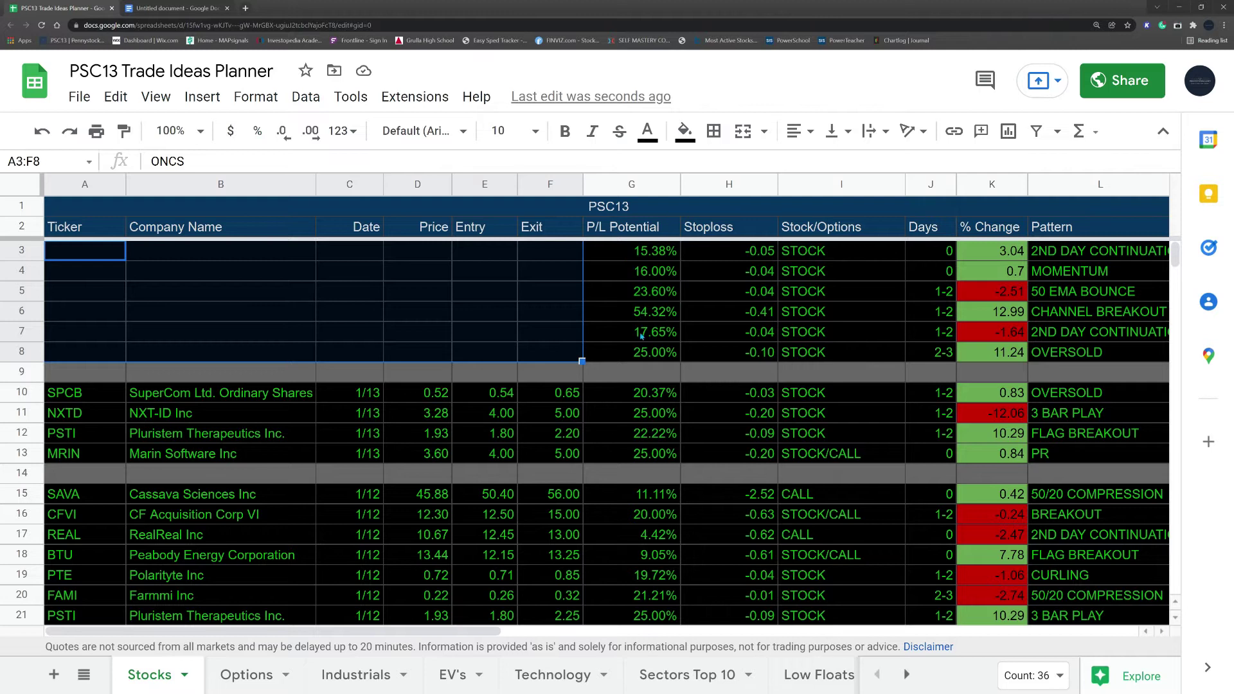
# Compare the P/L Potential values in rows 3 to 8 without referring to the hidden ticker details.
pyautogui.click(96, 258)
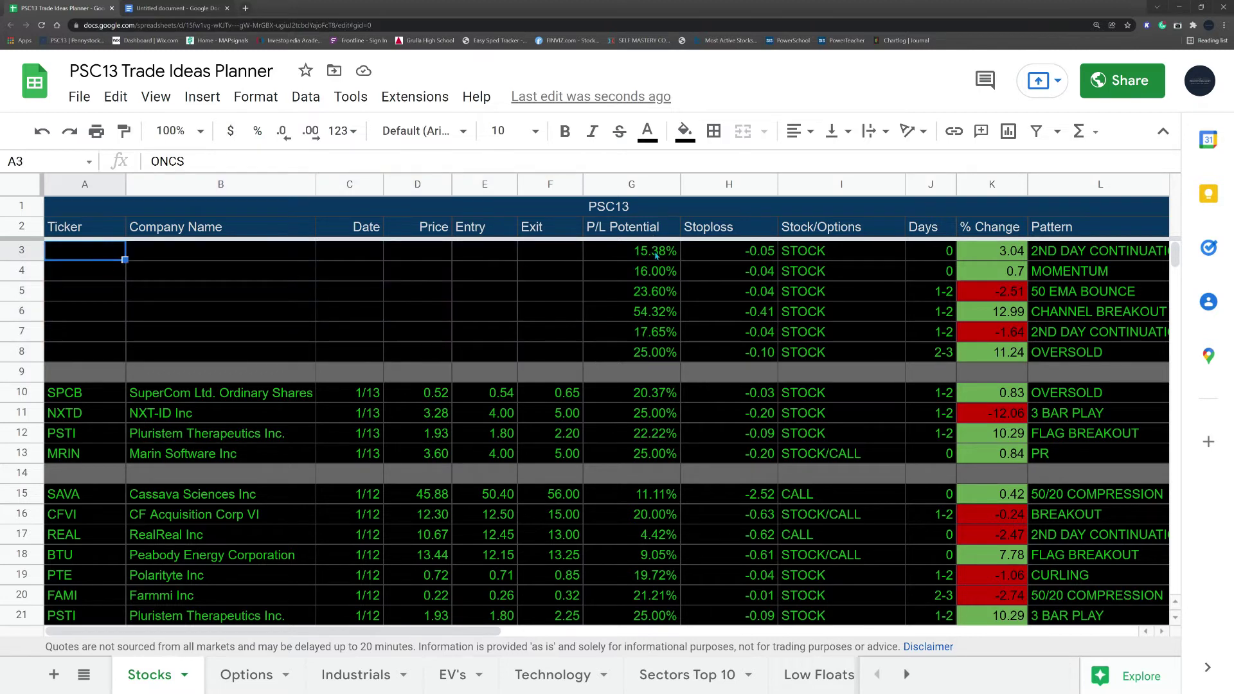
pyautogui.click(96, 277)
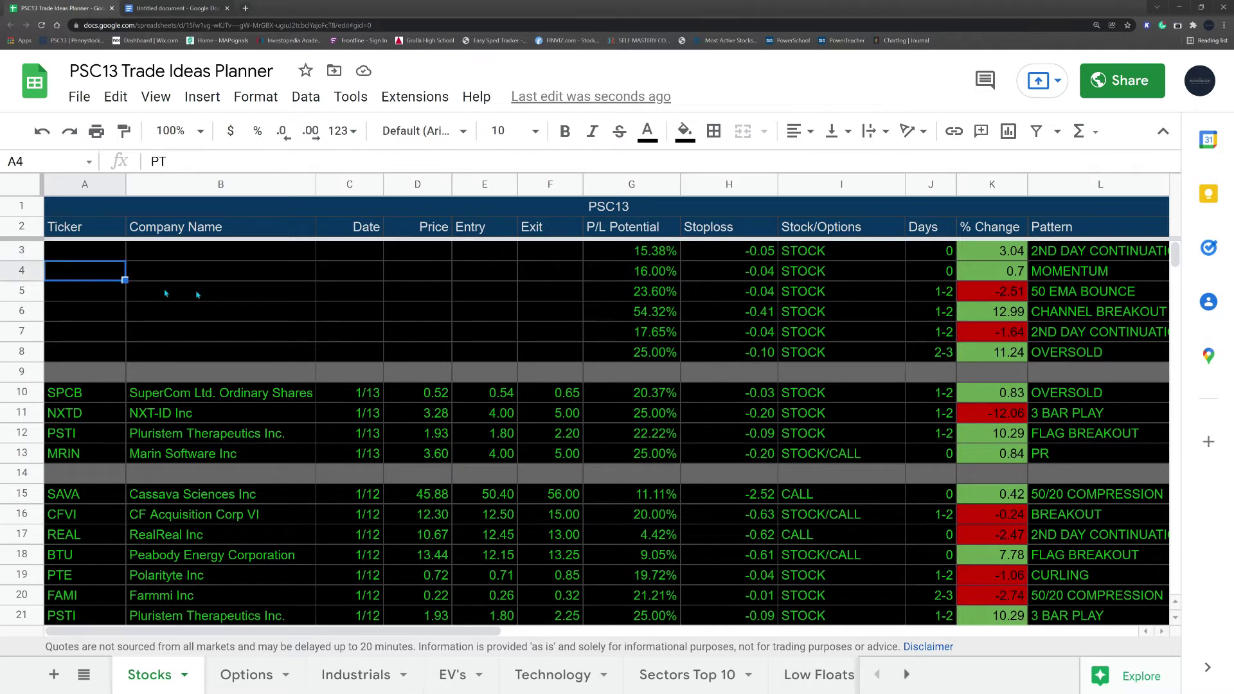
pyautogui.click(101, 300)
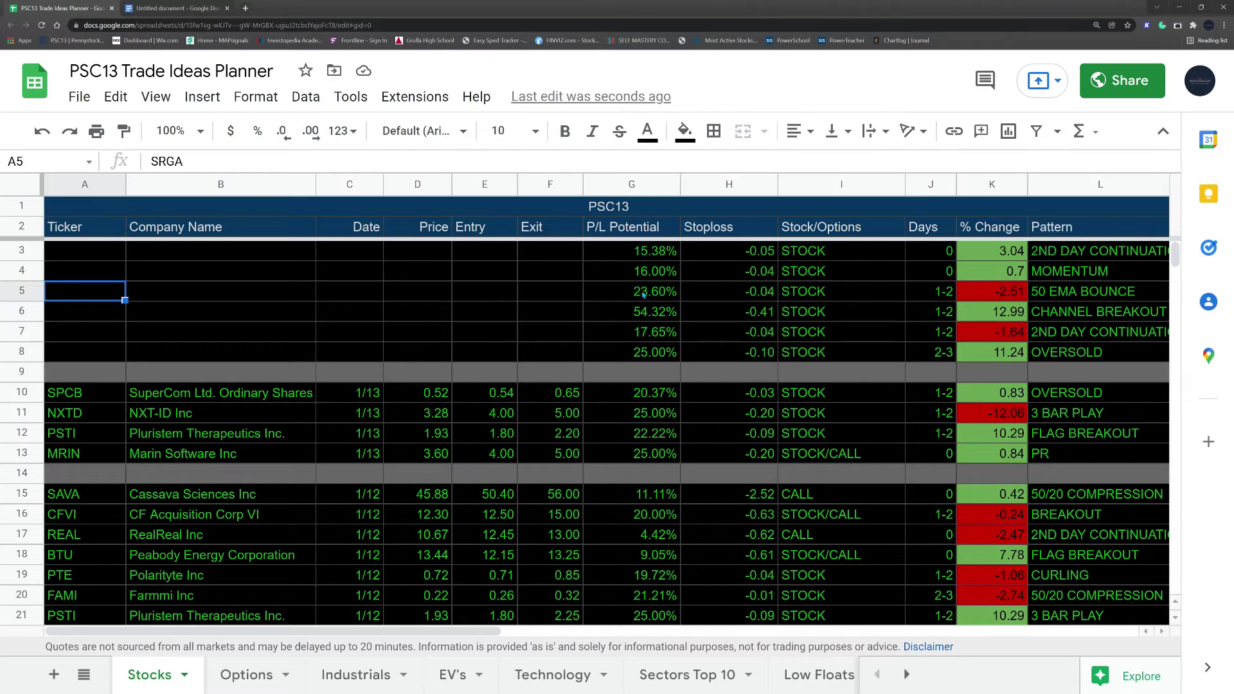
pyautogui.click(64, 315)
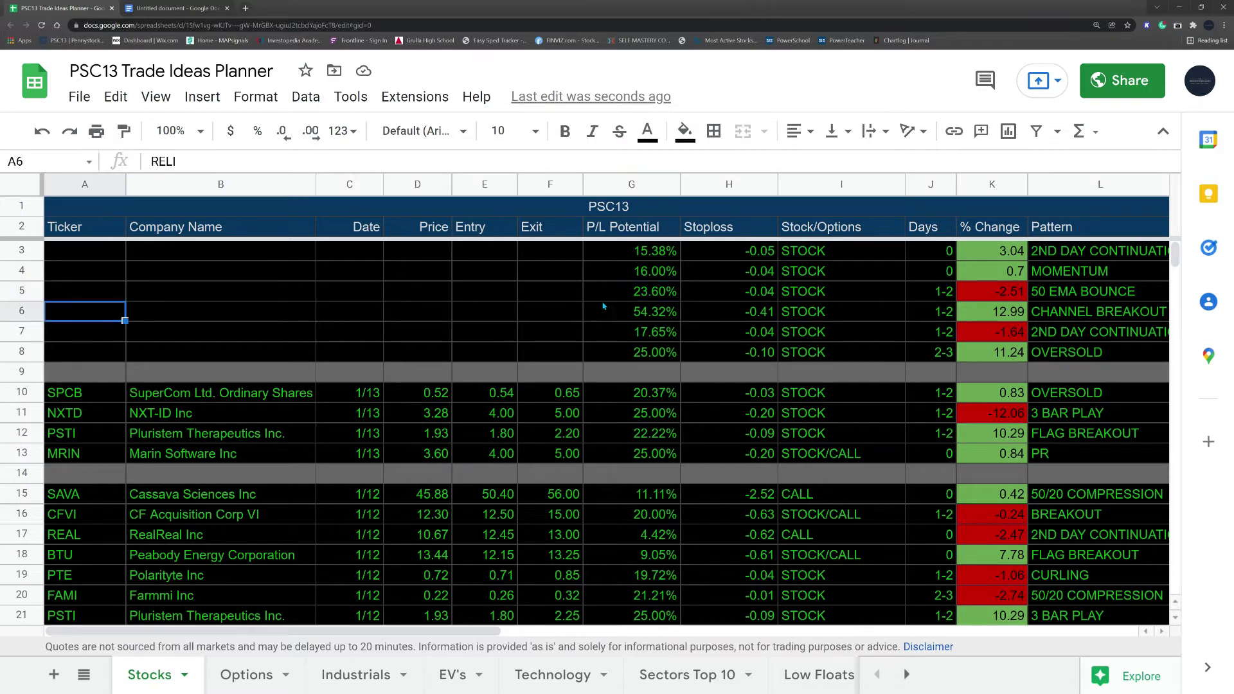
pyautogui.click(624, 312)
pyautogui.click(95, 337)
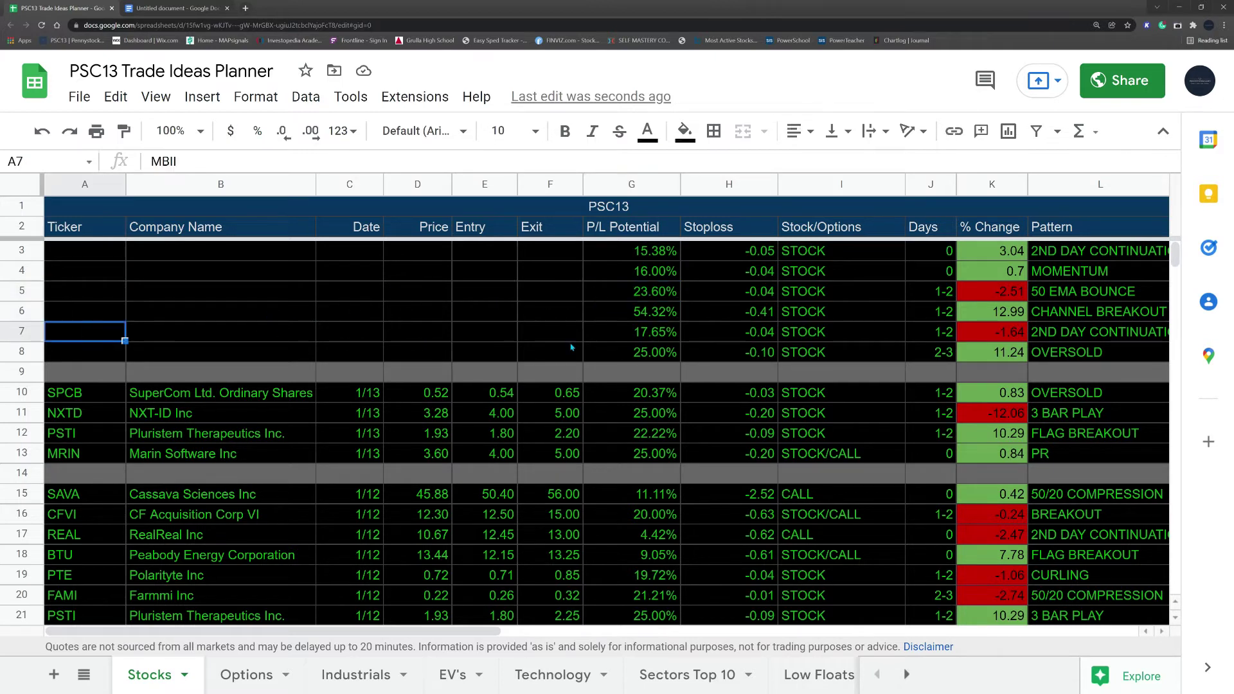
pyautogui.click(634, 337)
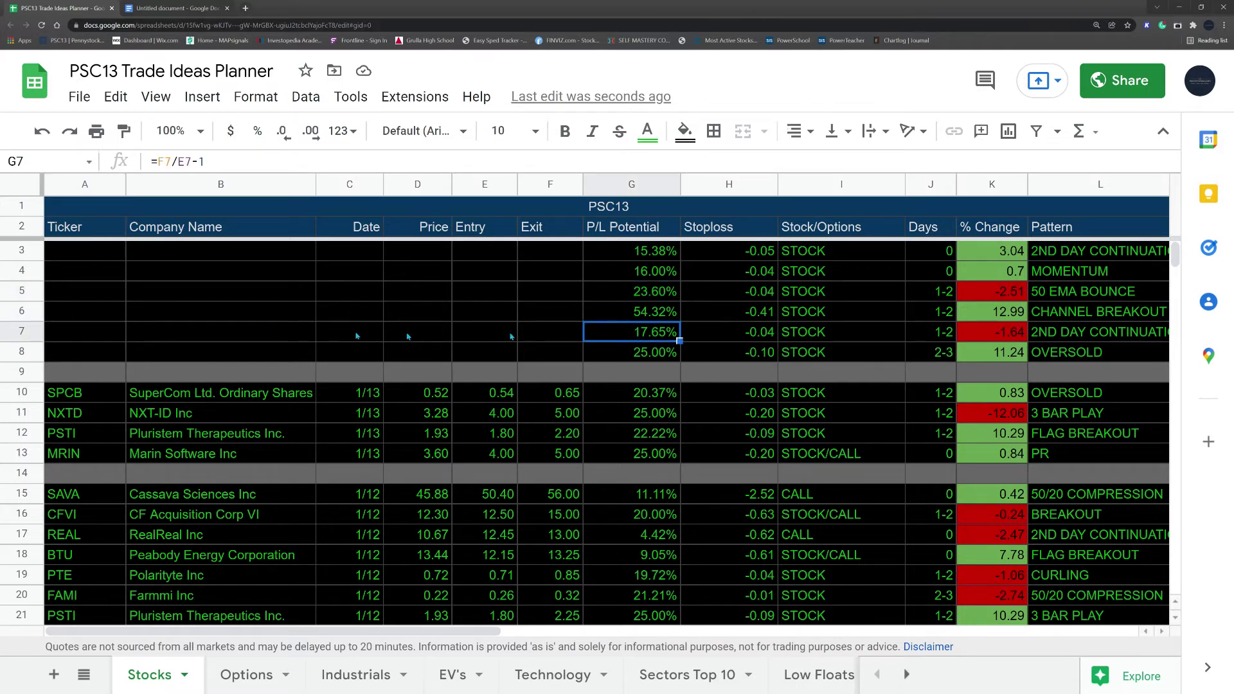
pyautogui.click(64, 355)
pyautogui.click(653, 355)
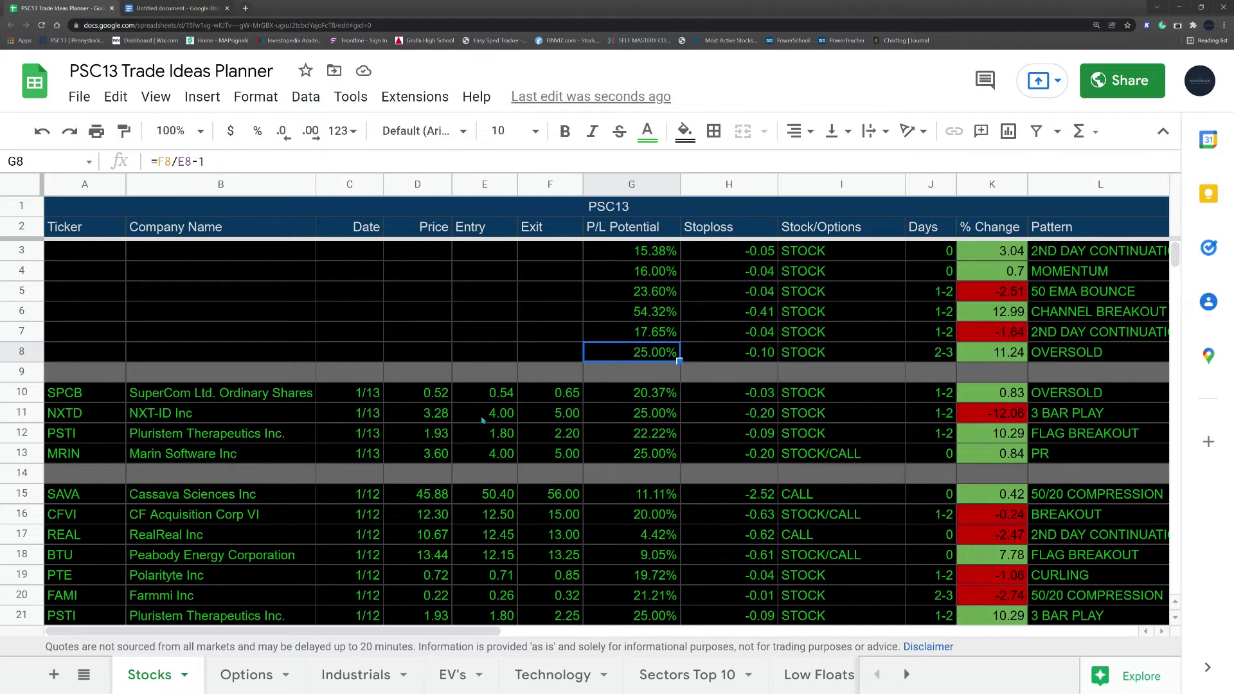
pyautogui.click(81, 316)
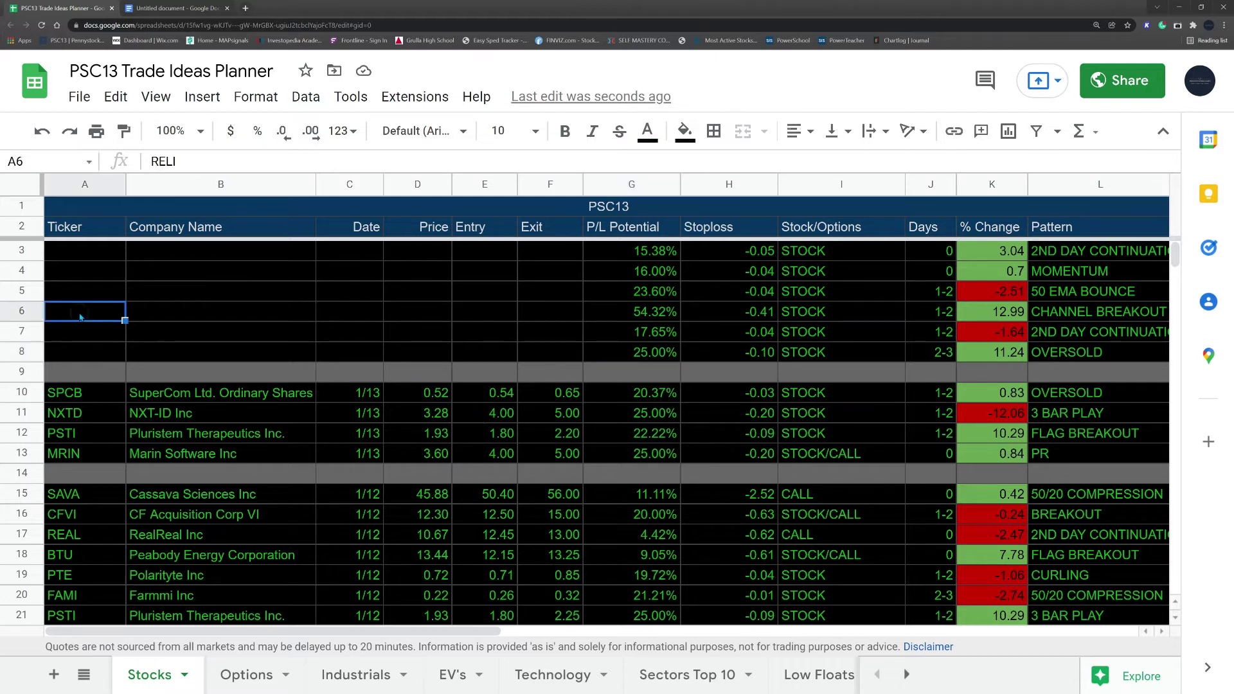
pyautogui.click(662, 317)
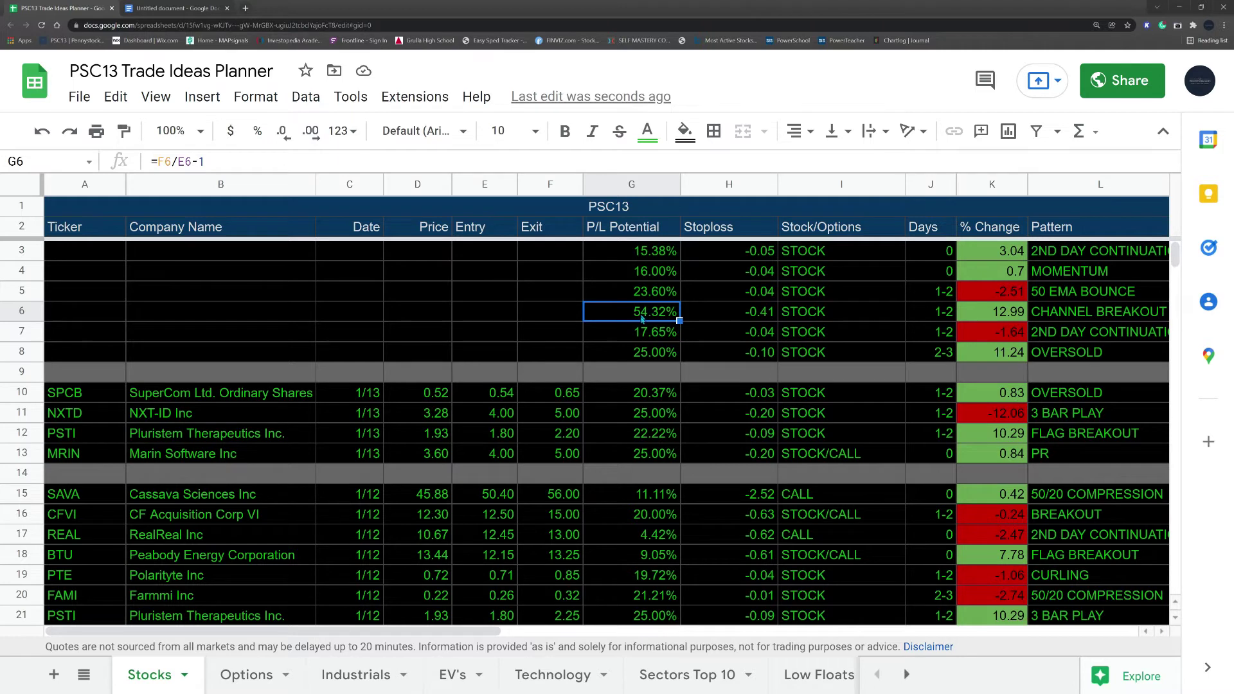
# Review the P/L Potential percentages of the earlier trade ideas down to the 1/5 entries.
pyautogui.scroll(-4, 645, 369)
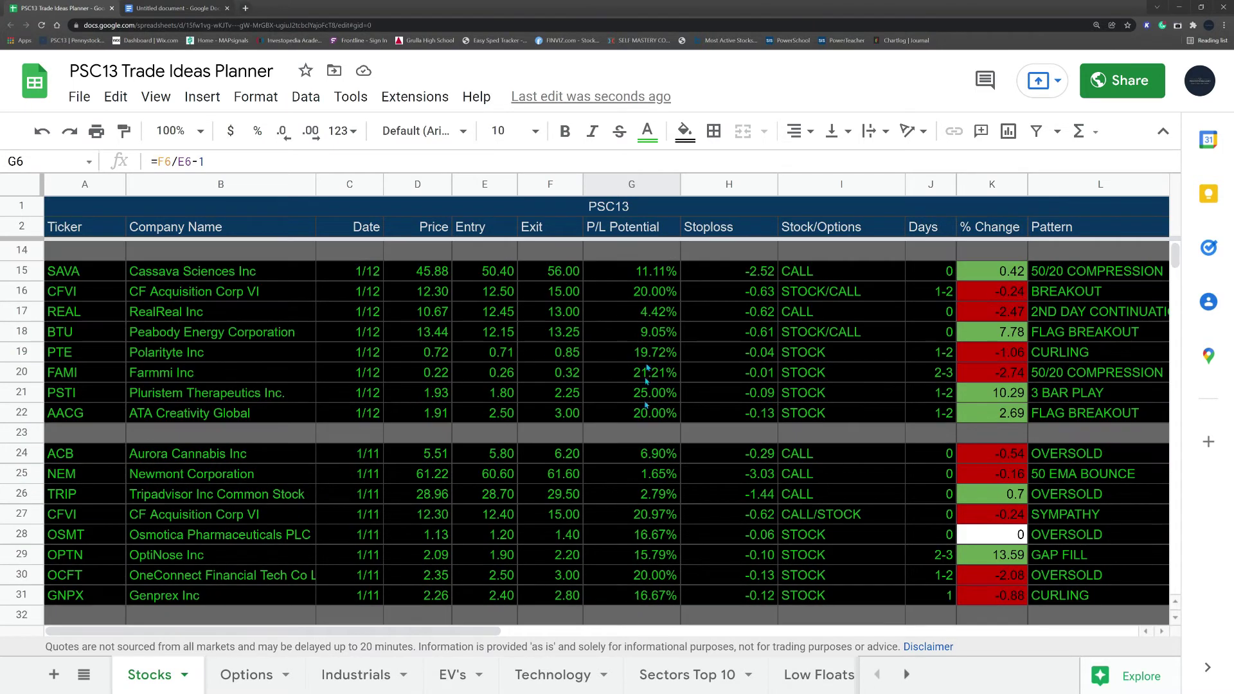
pyautogui.scroll(-1, 646, 398)
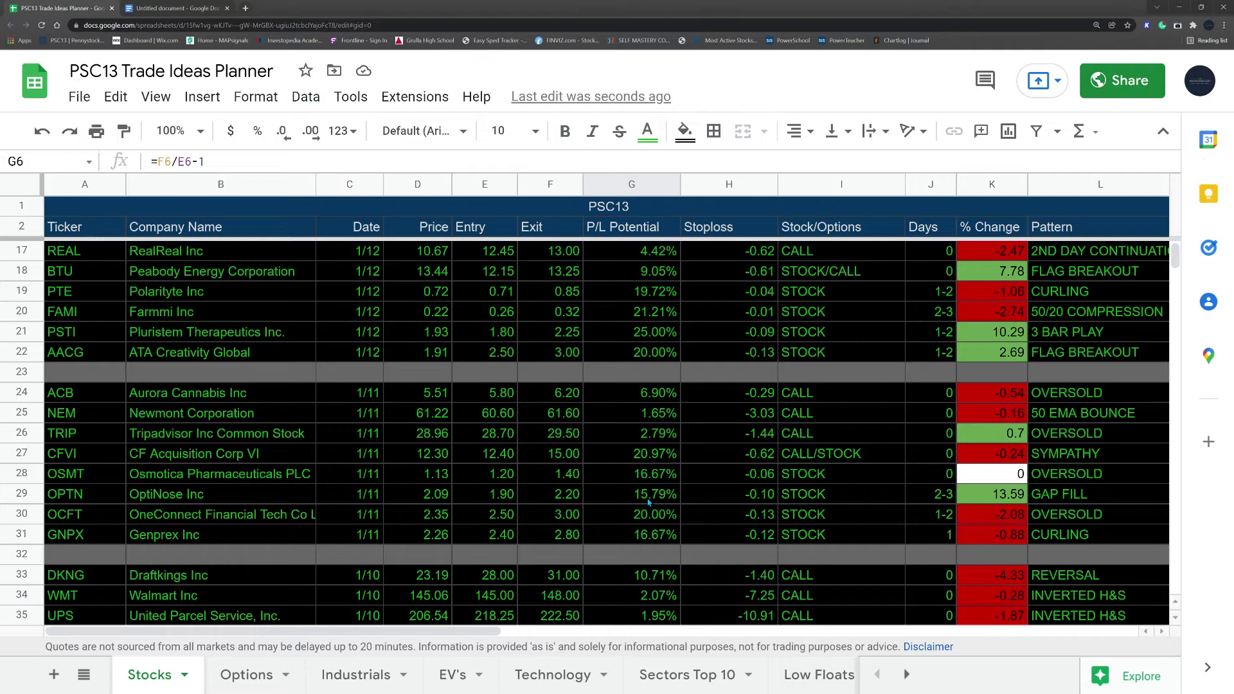
pyautogui.scroll(-7, 647, 500)
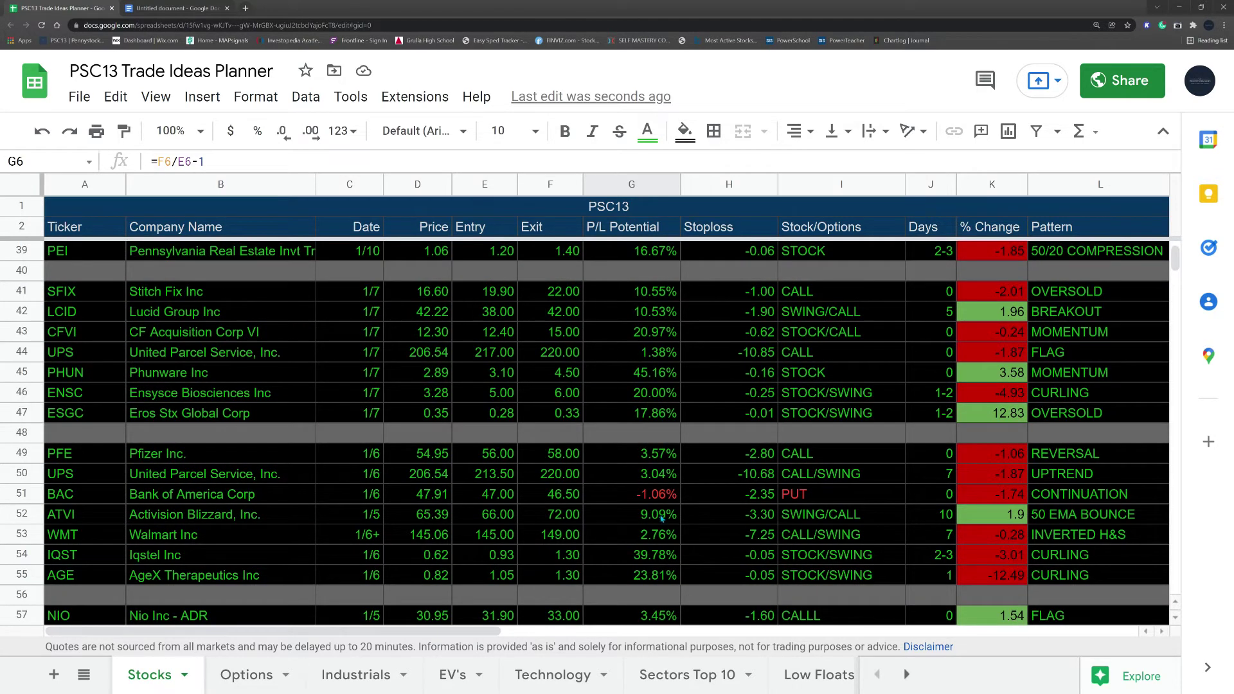
pyautogui.scroll(-1, 662, 518)
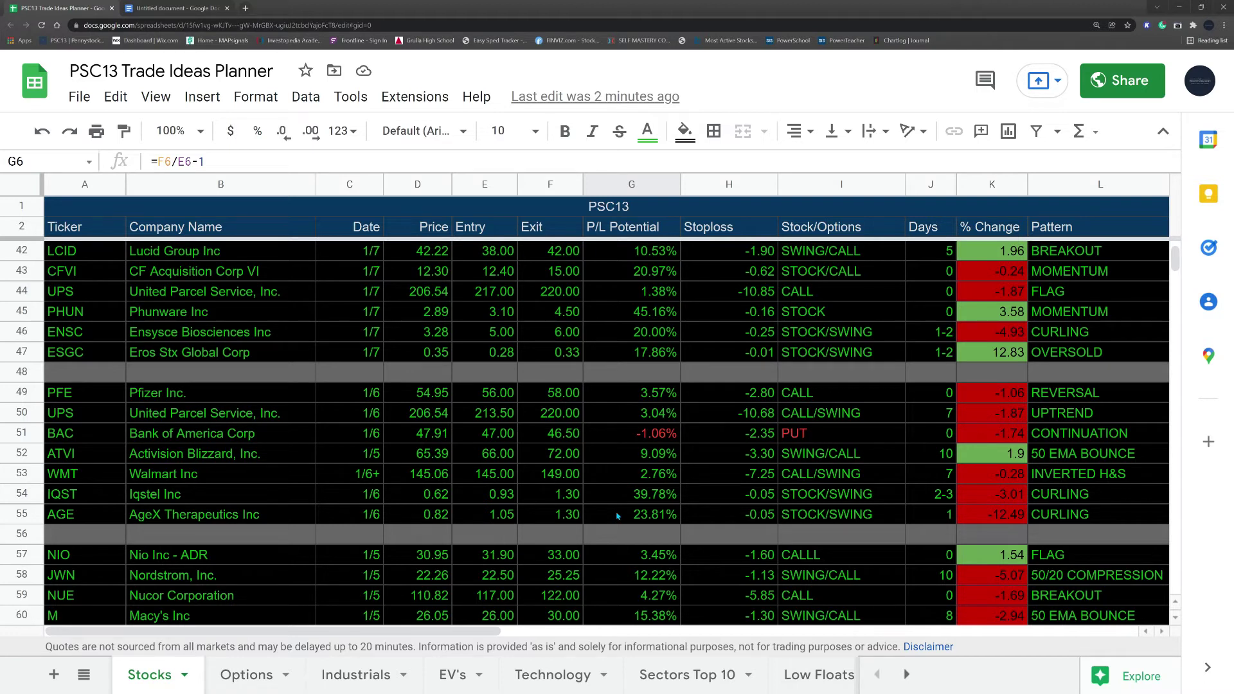
pyautogui.scroll(13, 628, 444)
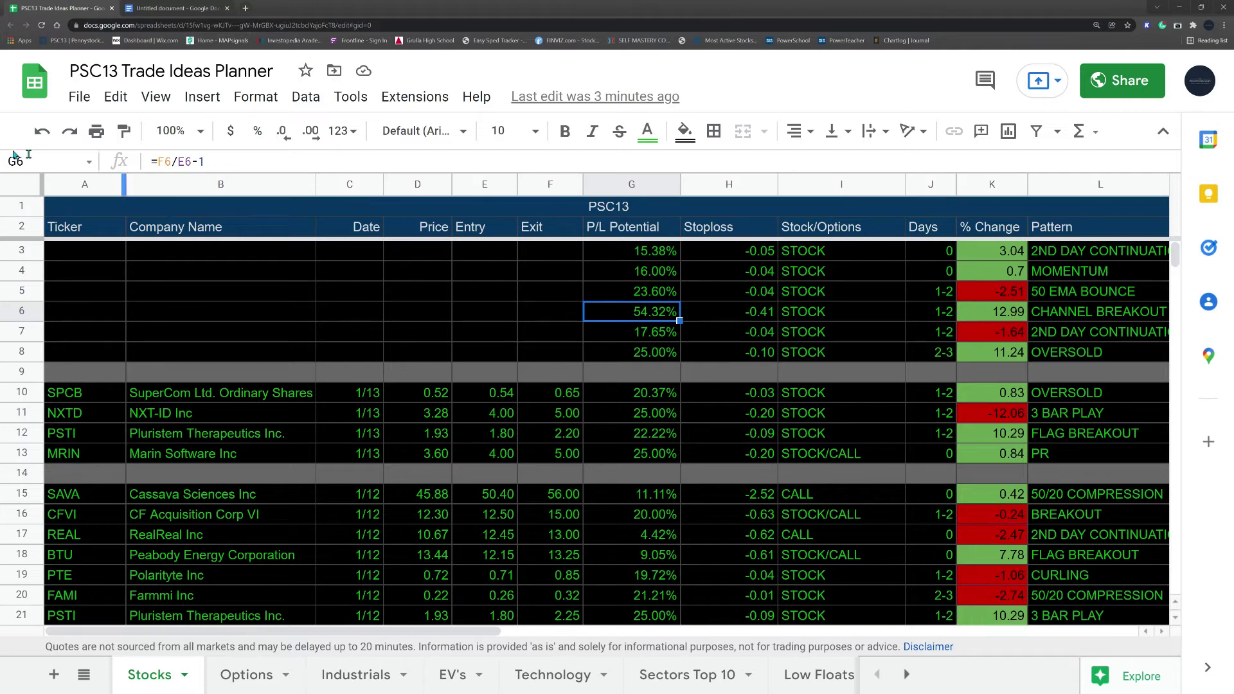
# Undo the black text colour on cells A3:F8 and select the P/L Potential cell for ONCS.
pyautogui.click(42, 133)
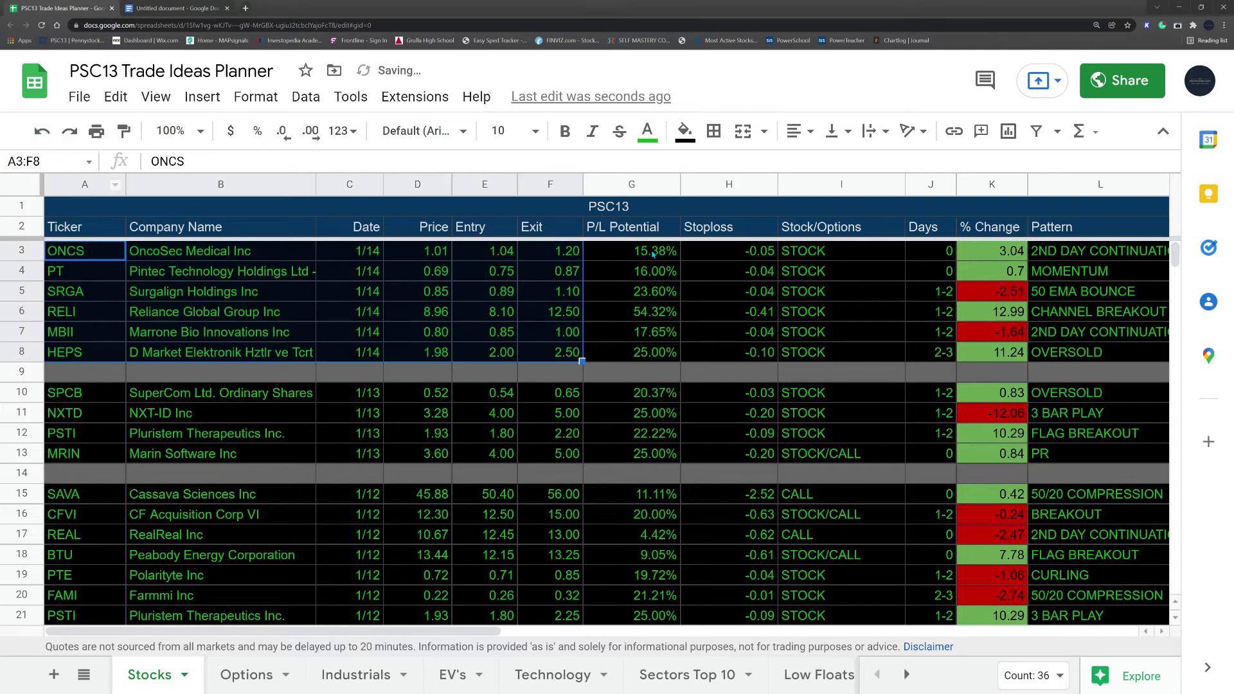
pyautogui.click(653, 255)
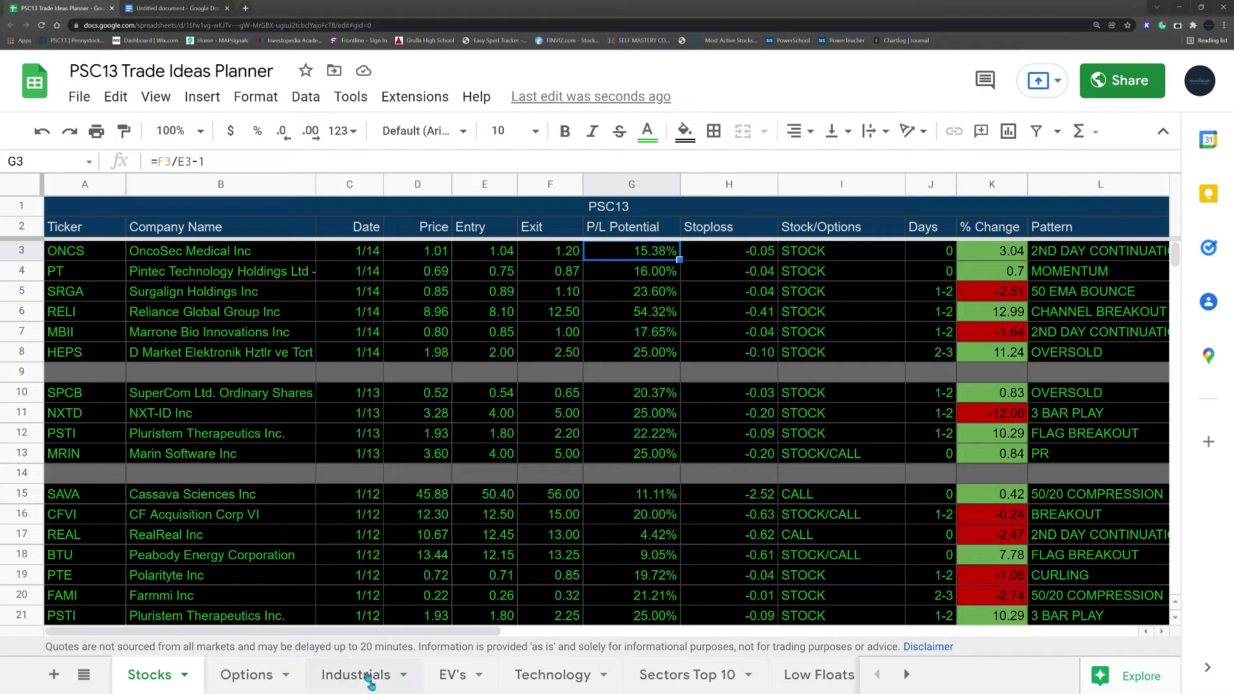
# Minimize the browser, switch to thinkorswim and load the SPY chart.
pyautogui.click(1180, 9)
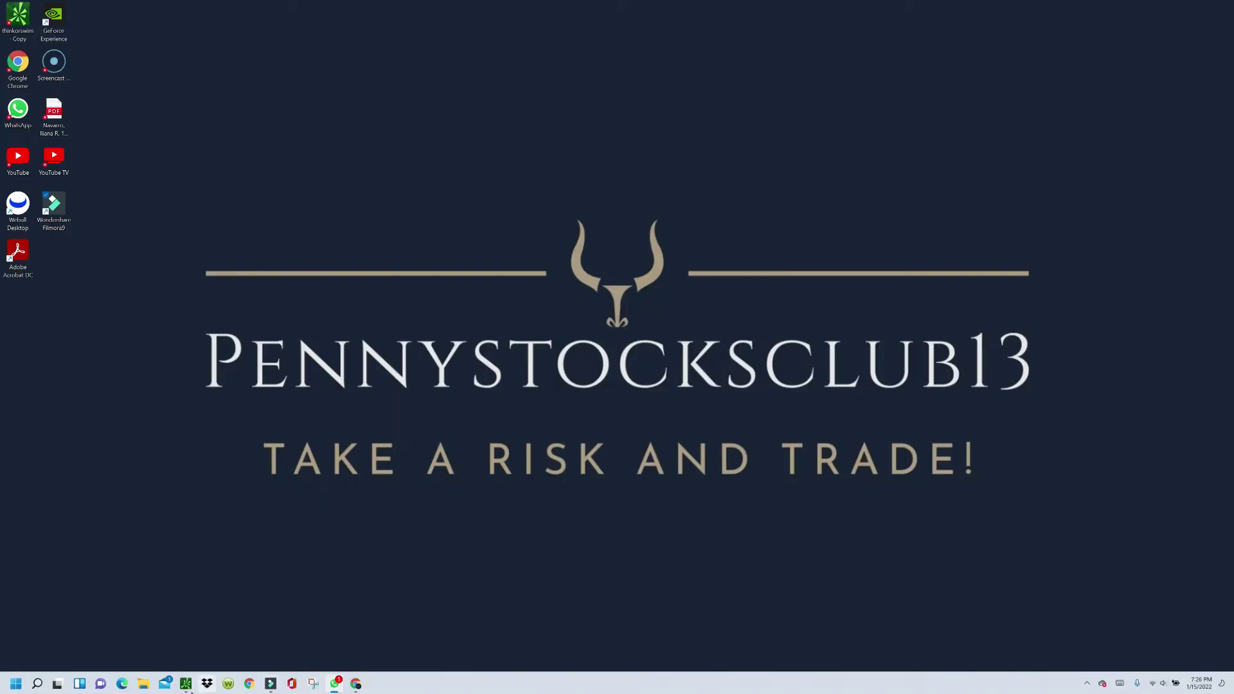
pyautogui.click(186, 684)
pyautogui.click(164, 39)
pyautogui.click(167, 38)
pyautogui.write('SO')
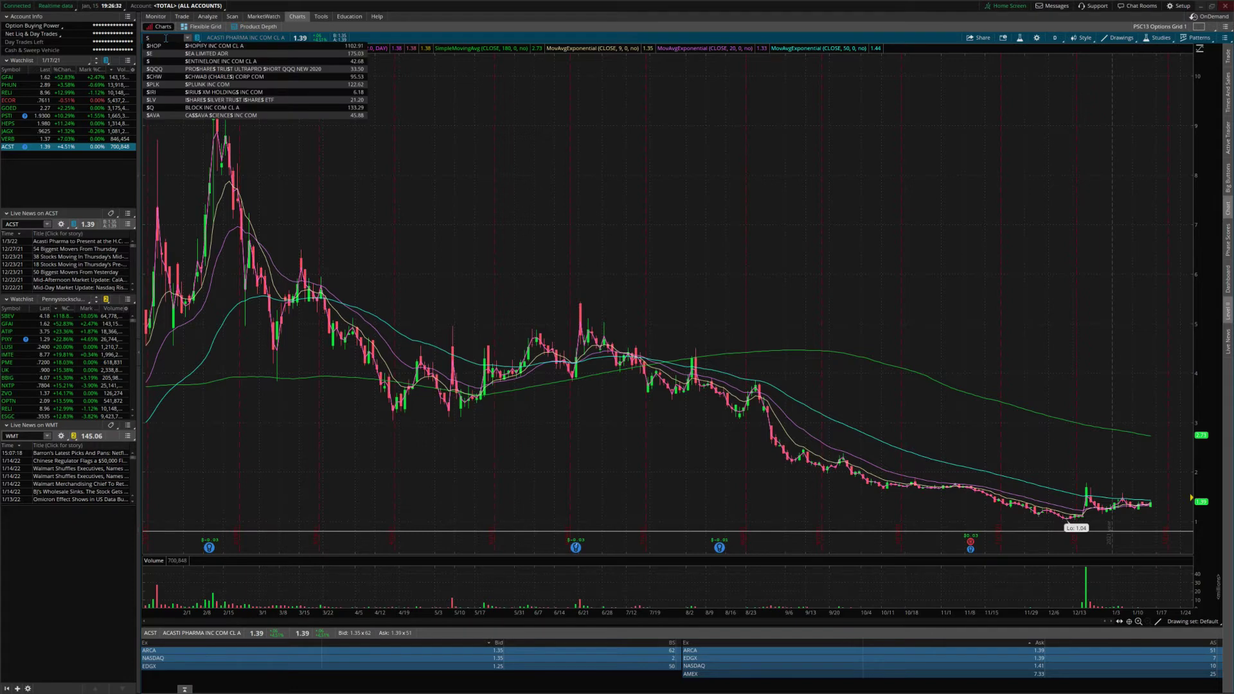
pyautogui.press('Return')
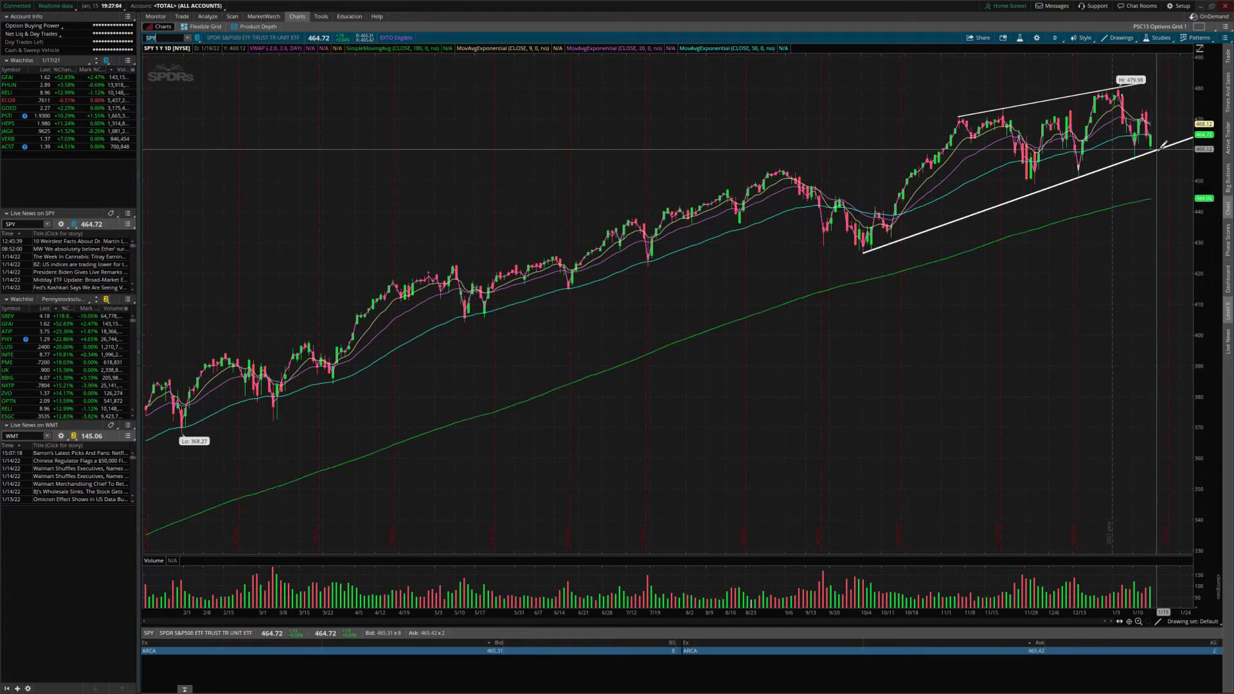
# Draw a rising support trendline on the SPY chart from the mid-May low to late September.
pyautogui.middleClick(468, 319)
pyautogui.click(468, 319)
pyautogui.click(834, 187)
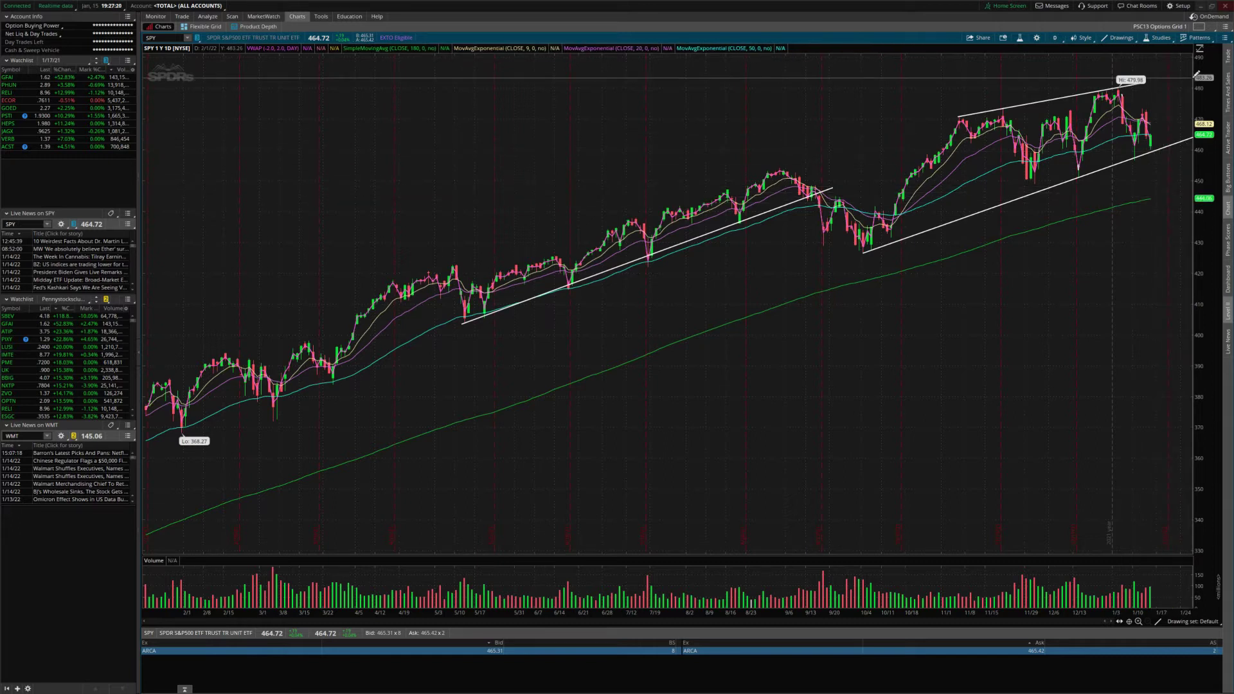
# Load the ADMP chart and mark the early-to-mid November date range for zooming in.
pyautogui.click(164, 38)
pyautogui.write('ADMP')
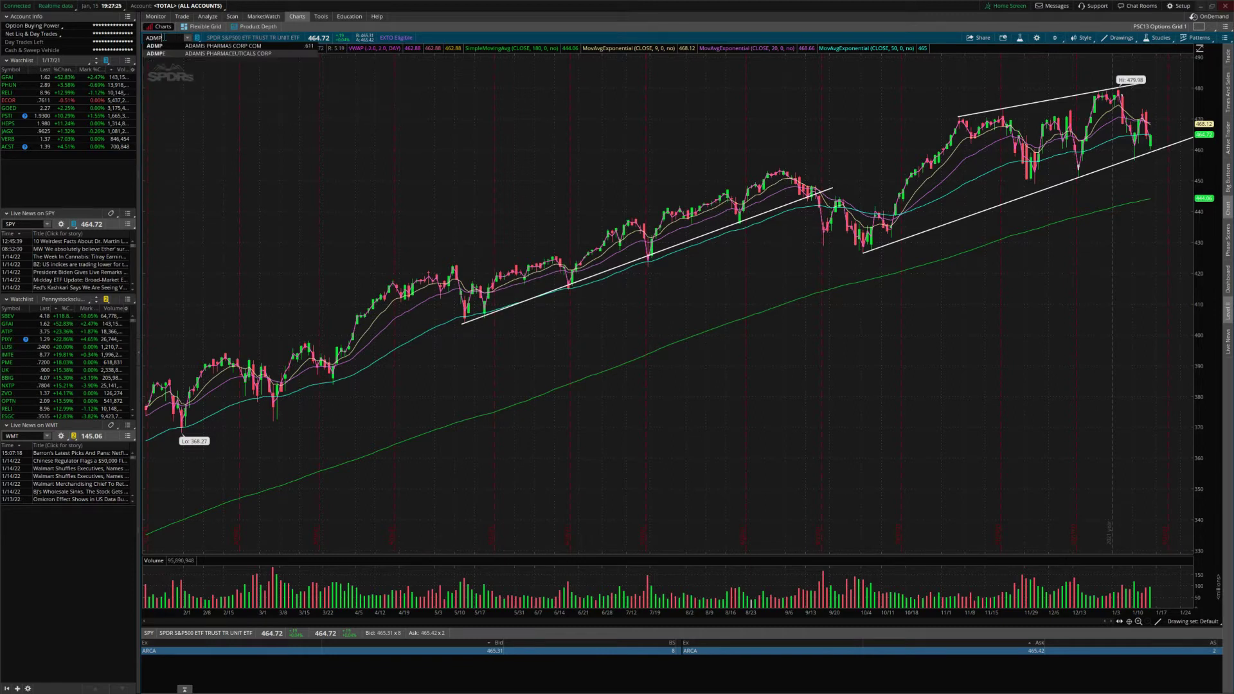
pyautogui.press('Return')
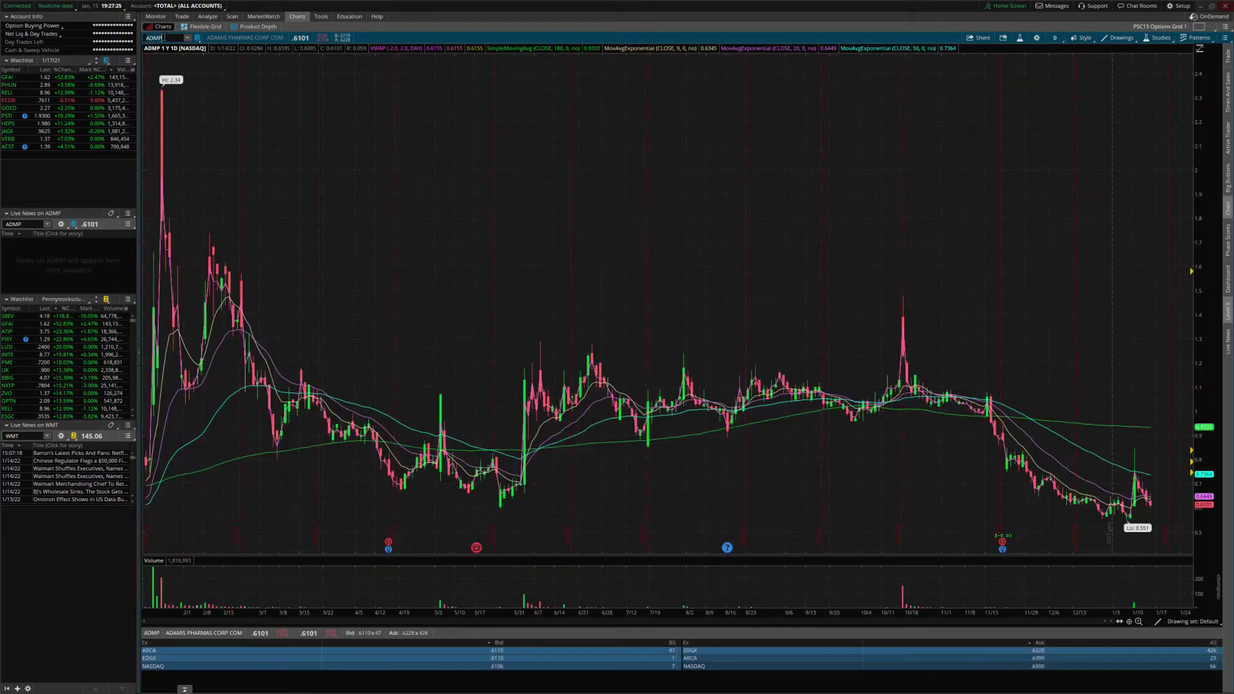
pyautogui.moveTo(1001, 346); pyautogui.dragTo(959, 347)
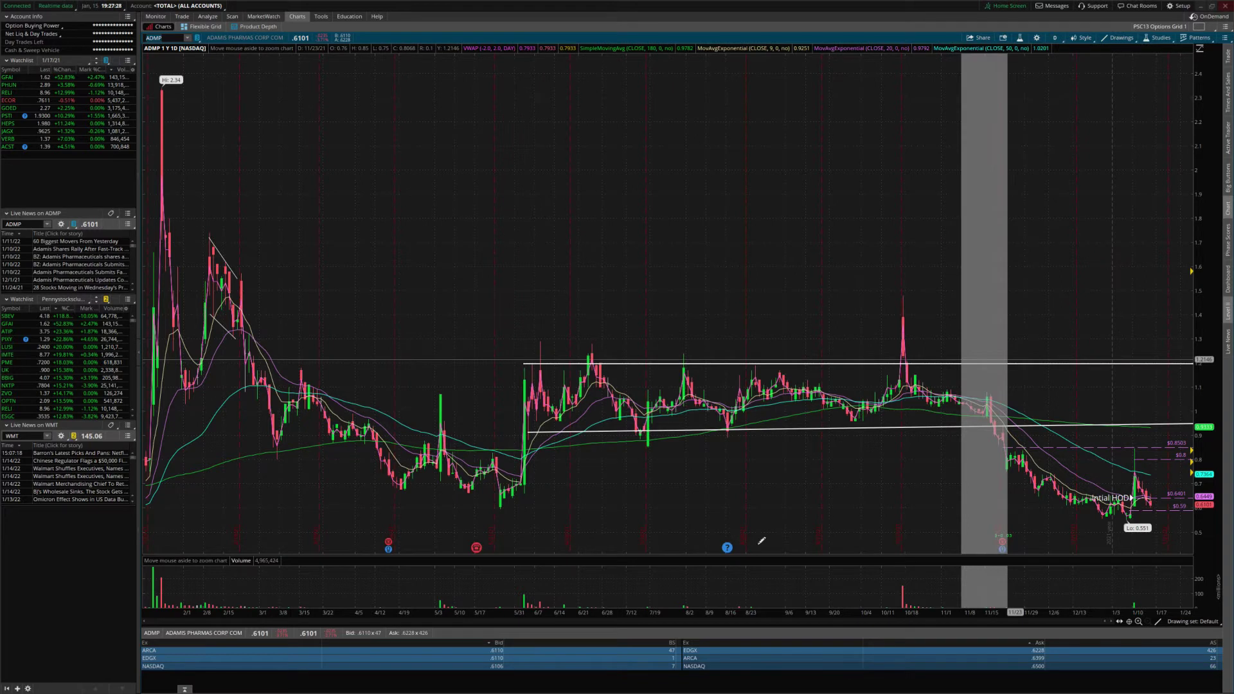